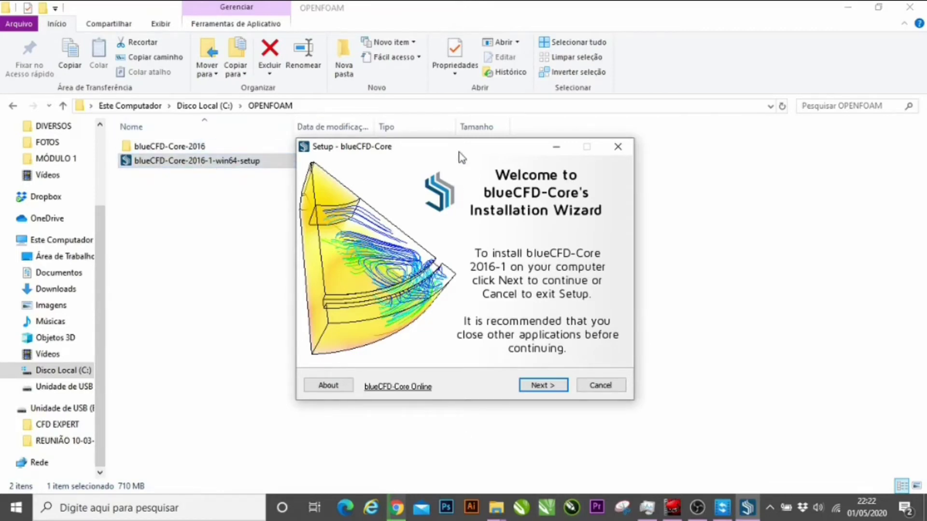
Step: Accept the blueCFD-Core license agreement after going through its text, and proceed to the destination location
drag(462, 158, 528, 210)
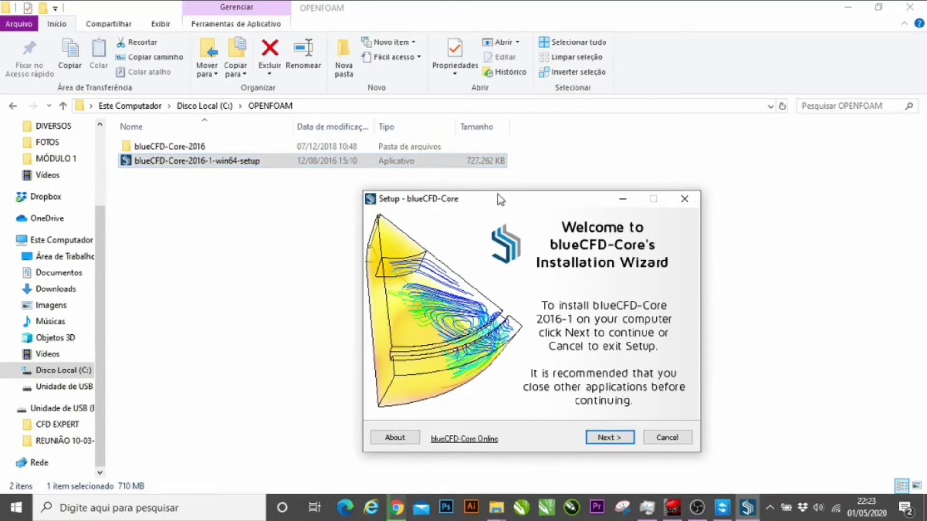
drag(497, 195, 433, 147)
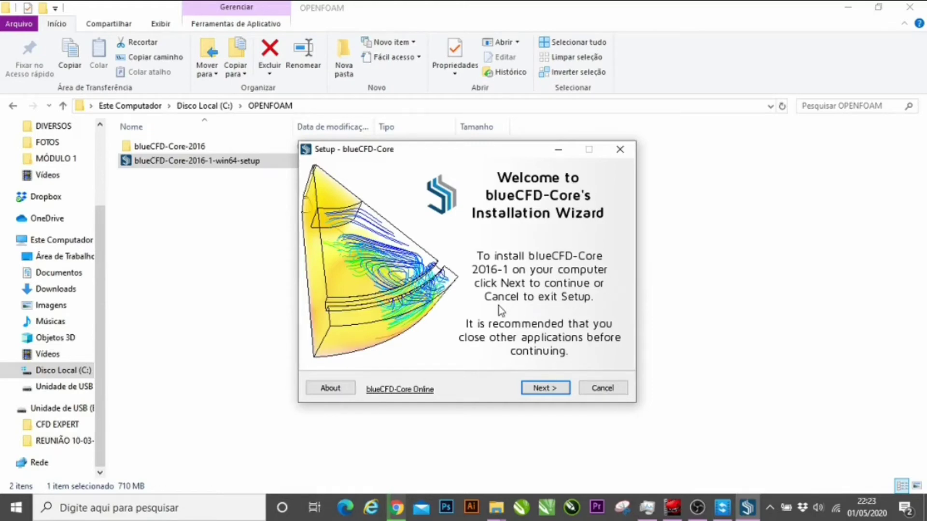
click(558, 392)
click(448, 346)
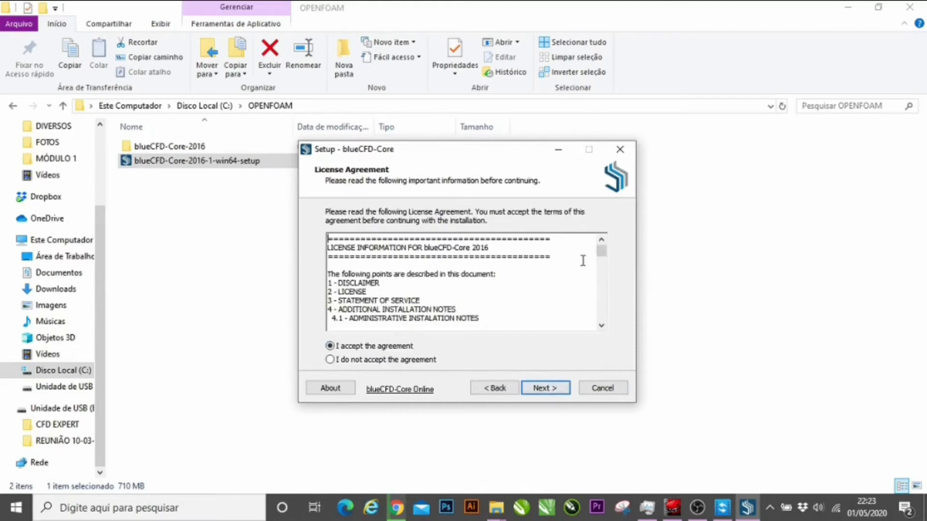
drag(601, 250, 619, 323)
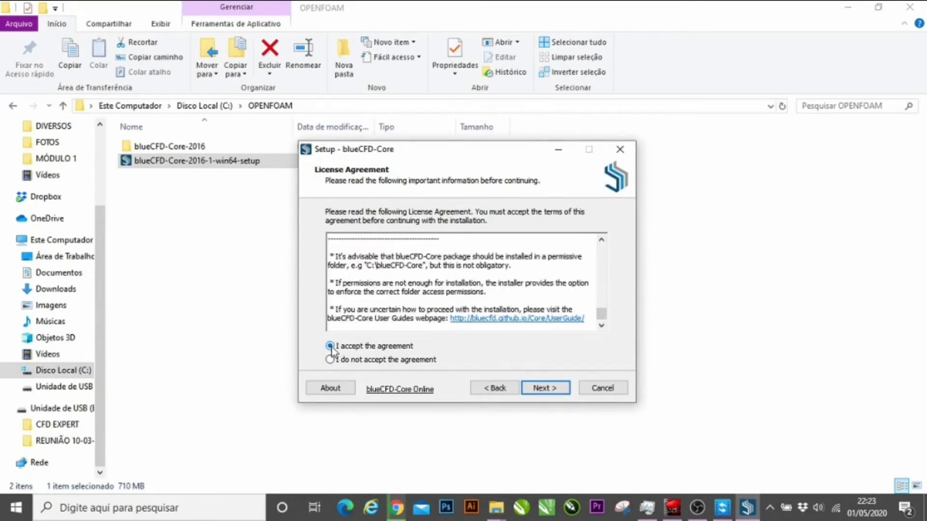
click(539, 388)
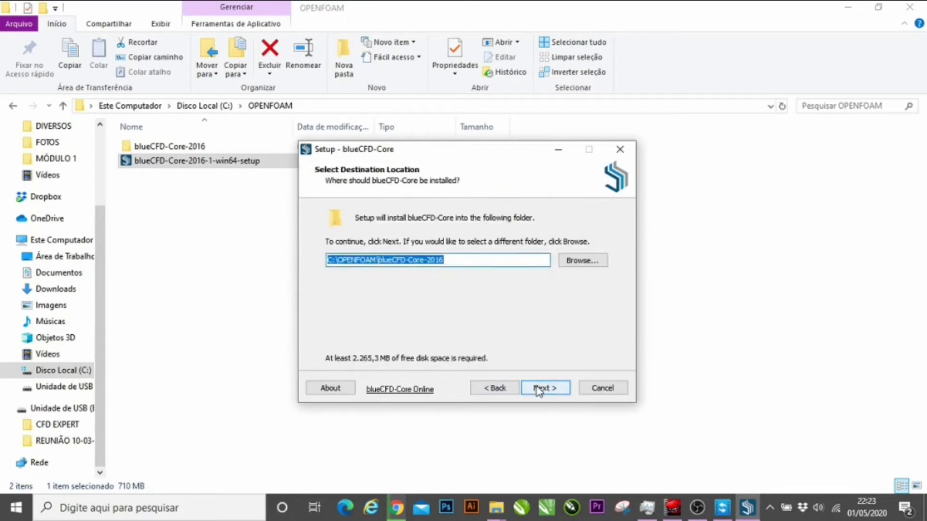
Step: Check the destination path and keep C:\OPENFOAM\blueCFD-Core-2016 as the installation folder
click(475, 260)
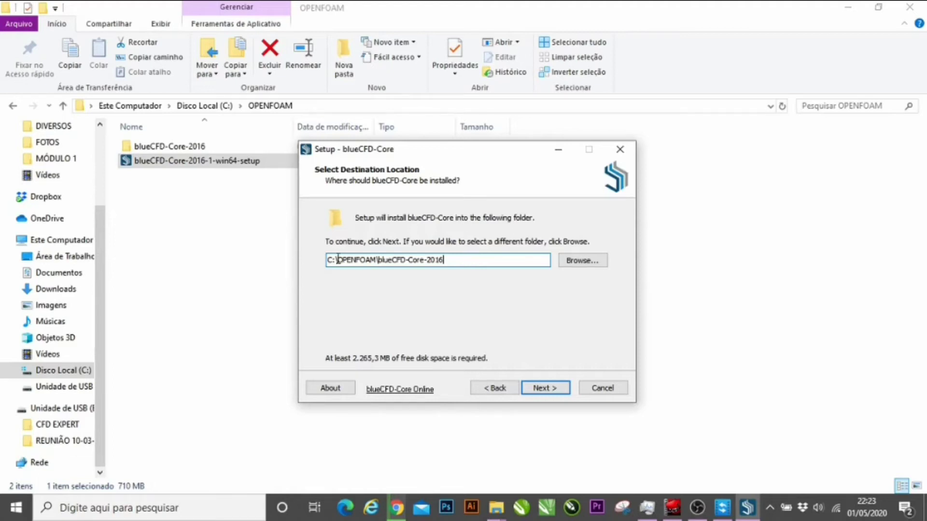
drag(340, 256, 377, 256)
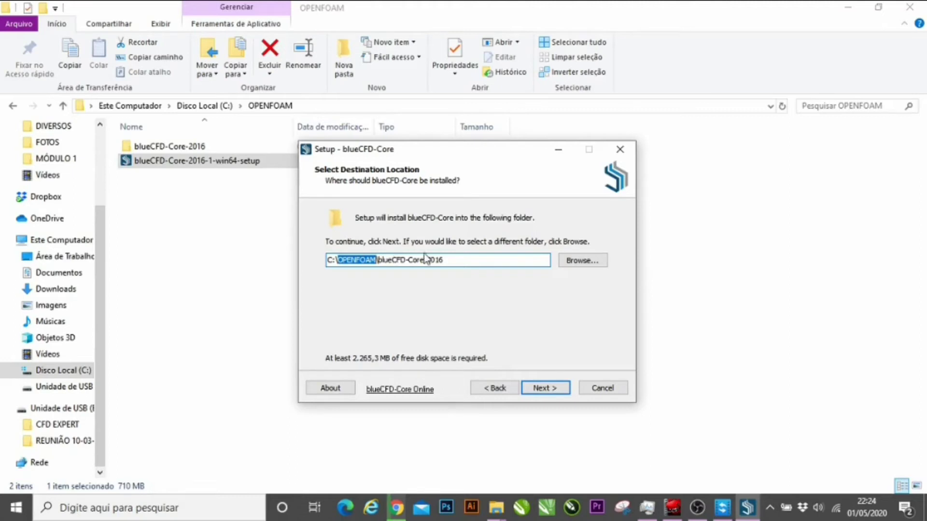
drag(455, 258, 402, 257)
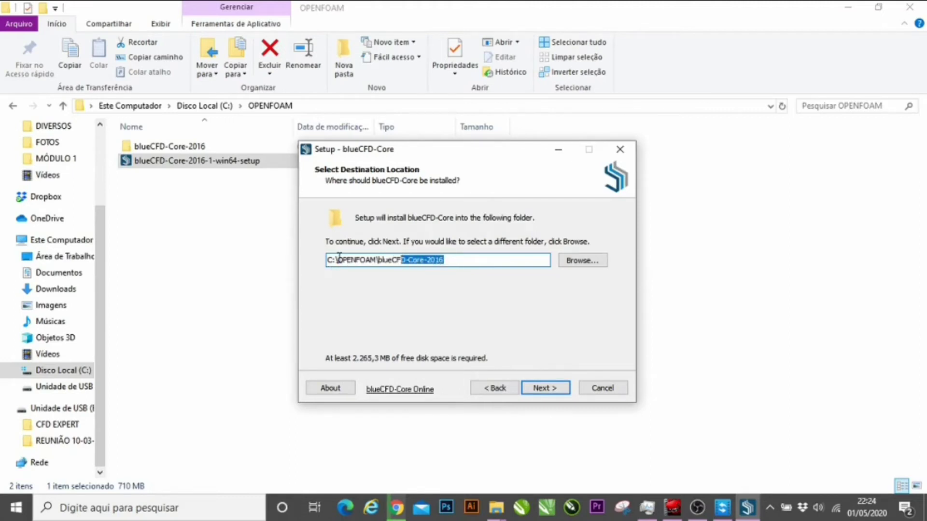
drag(337, 259, 377, 257)
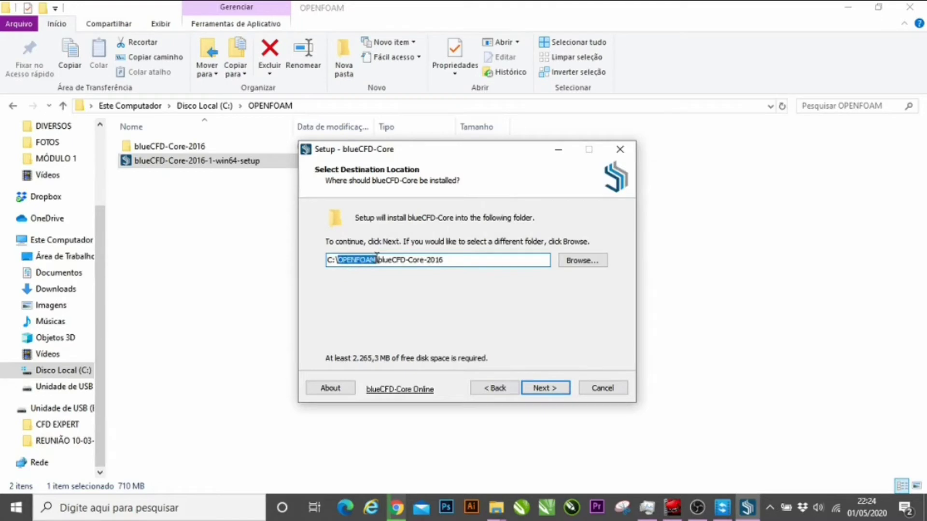
drag(456, 260, 379, 269)
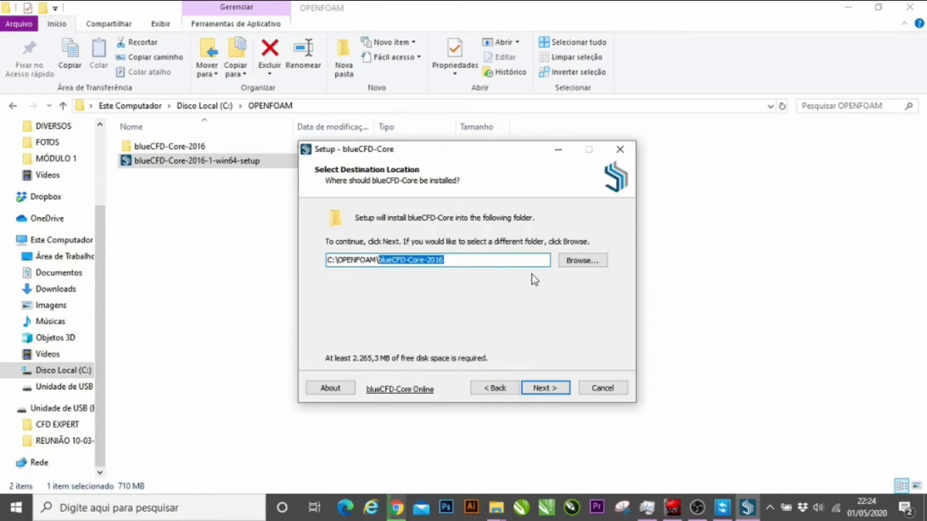
click(555, 387)
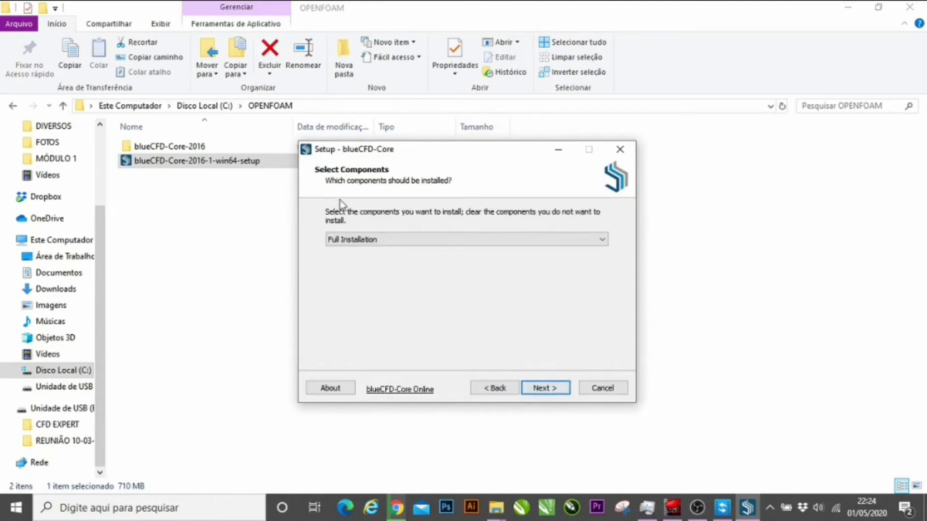
Step: Choose Full Installation and accept the blueCFD-Core 2016 Start Menu folder with the preset additional tasks
click(489, 240)
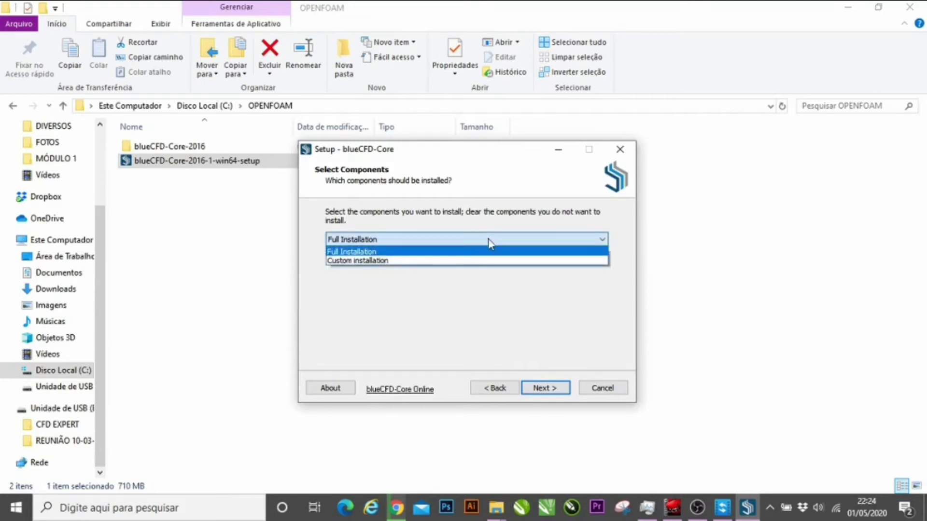
click(425, 251)
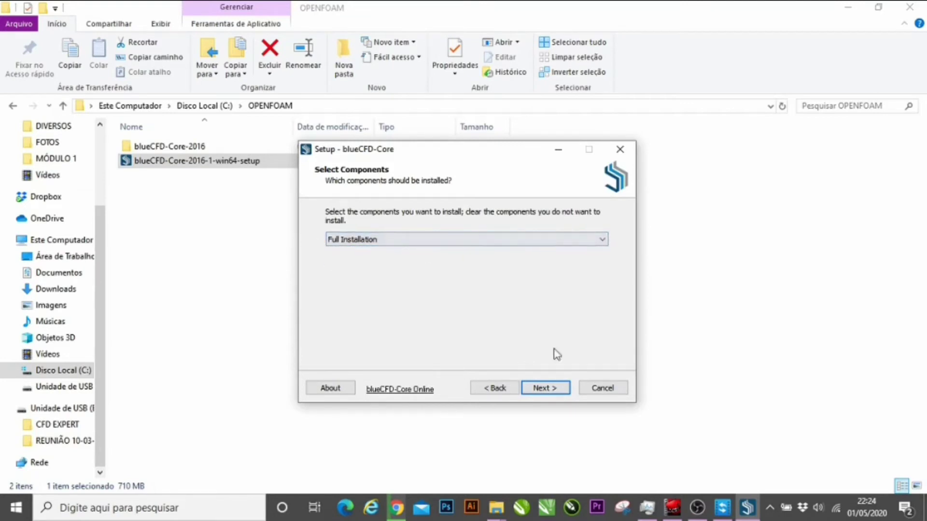
click(556, 388)
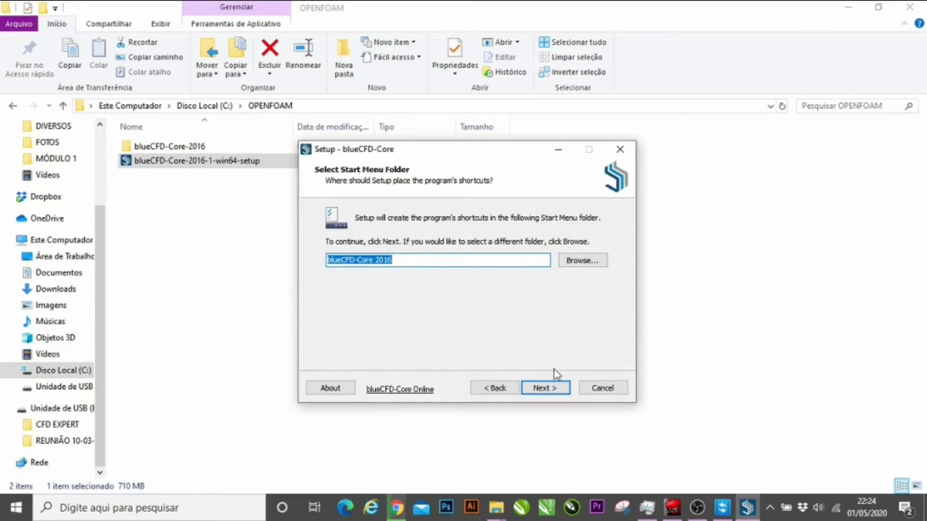
click(557, 391)
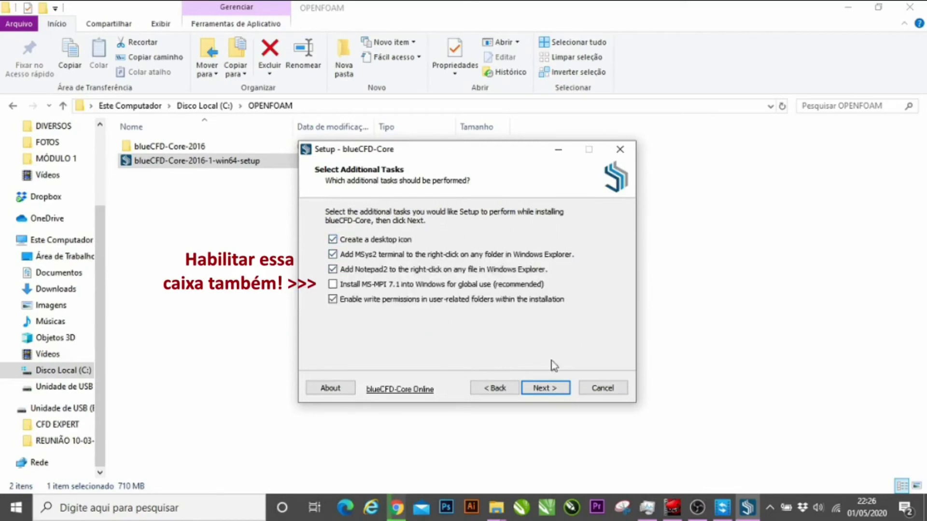
click(552, 384)
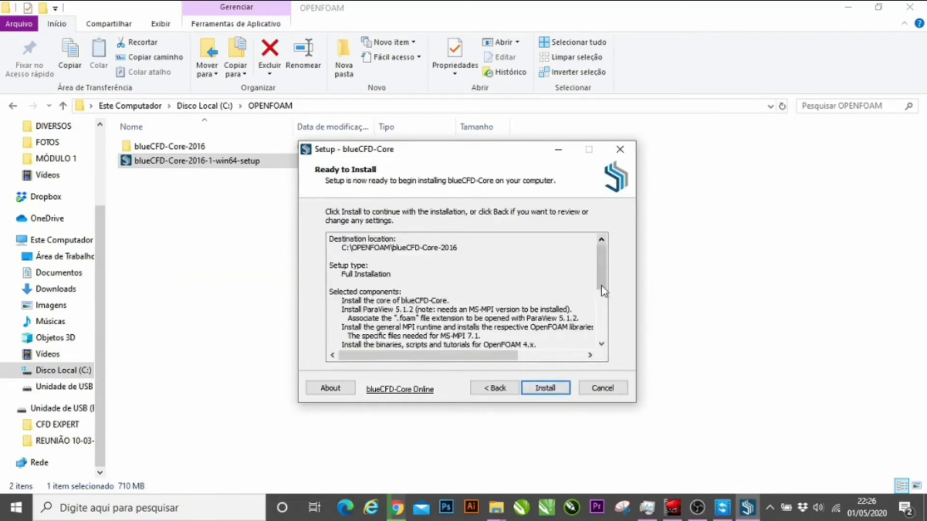
Step: Review the installation summary to its end and exit the setup without installing
drag(606, 265, 600, 332)
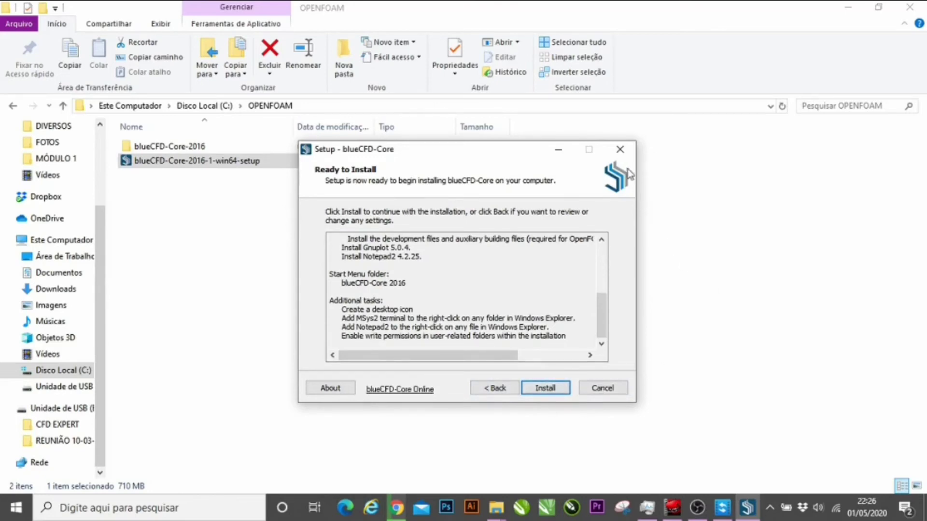
click(620, 155)
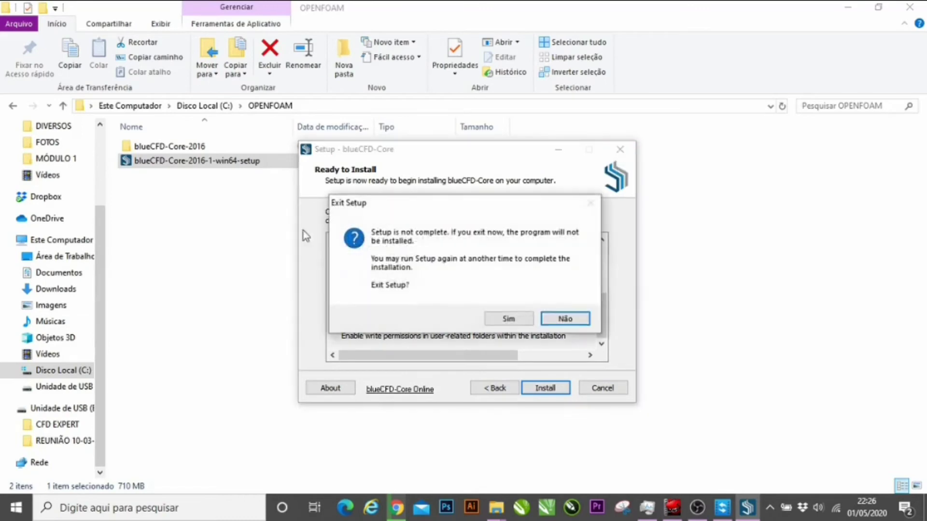
click(509, 319)
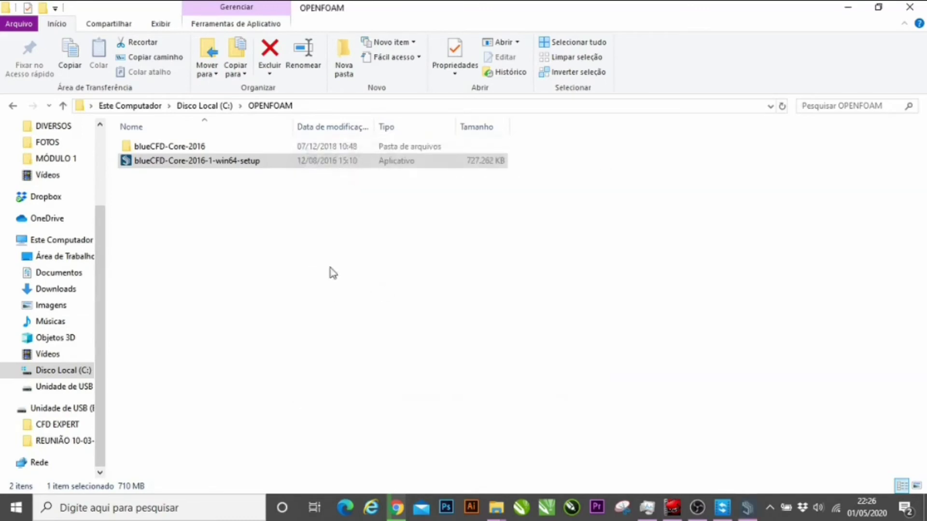
Step: Open the blueCFD-Core-2016 folder and examine the add-on programs in its AddOns subfolder
double_click(147, 147)
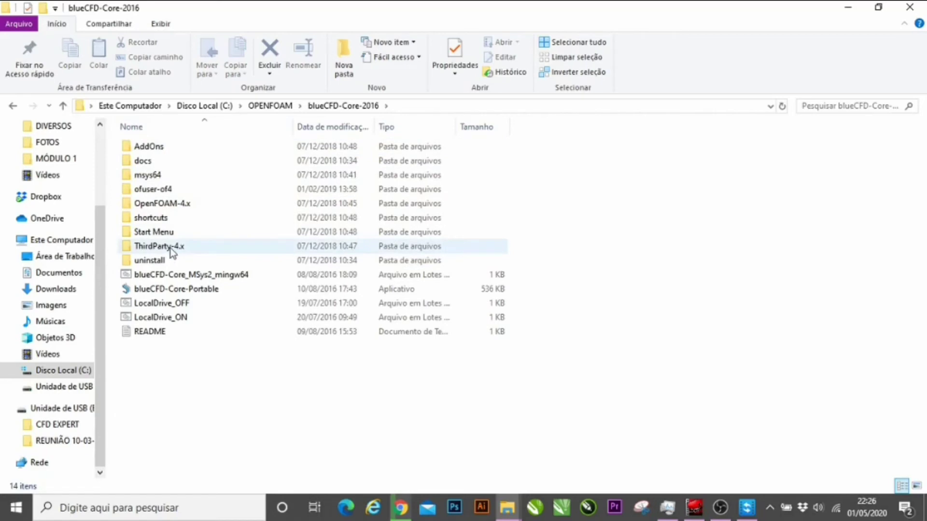
mouse_move(172, 251)
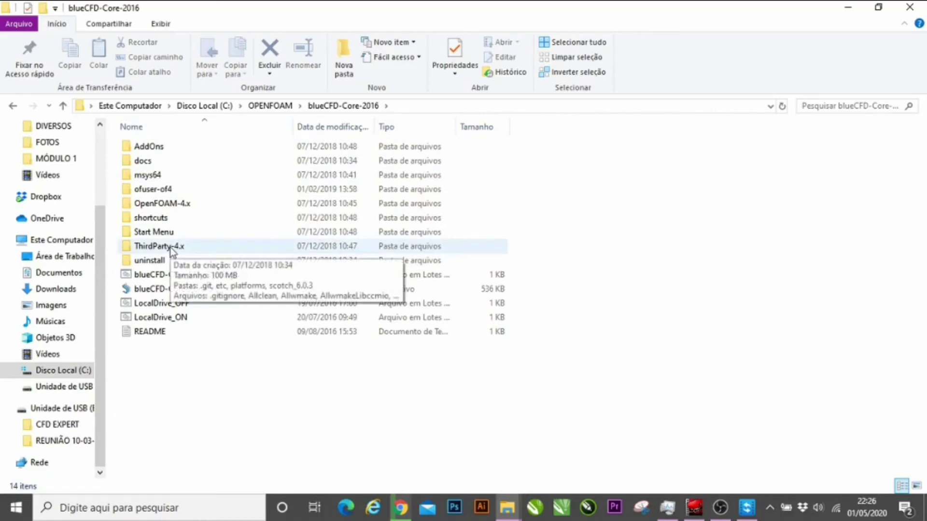
double_click(161, 153)
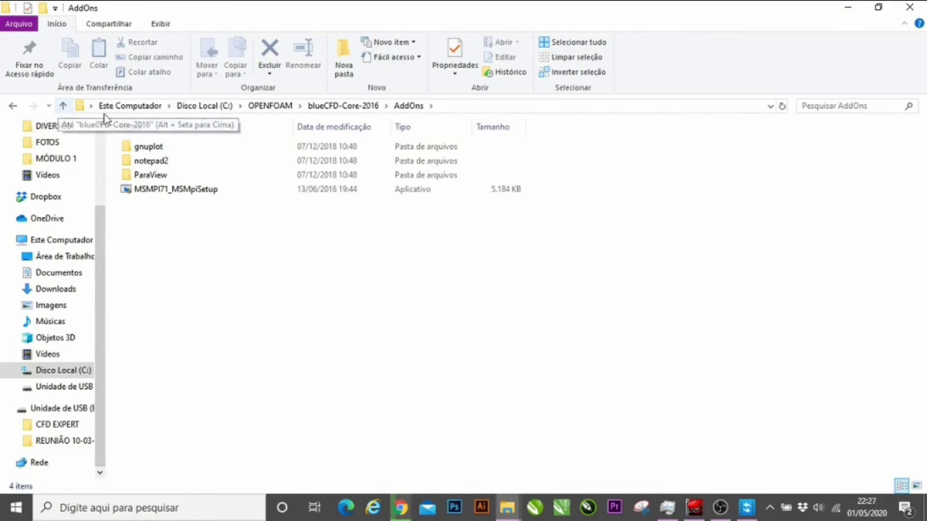
click(167, 167)
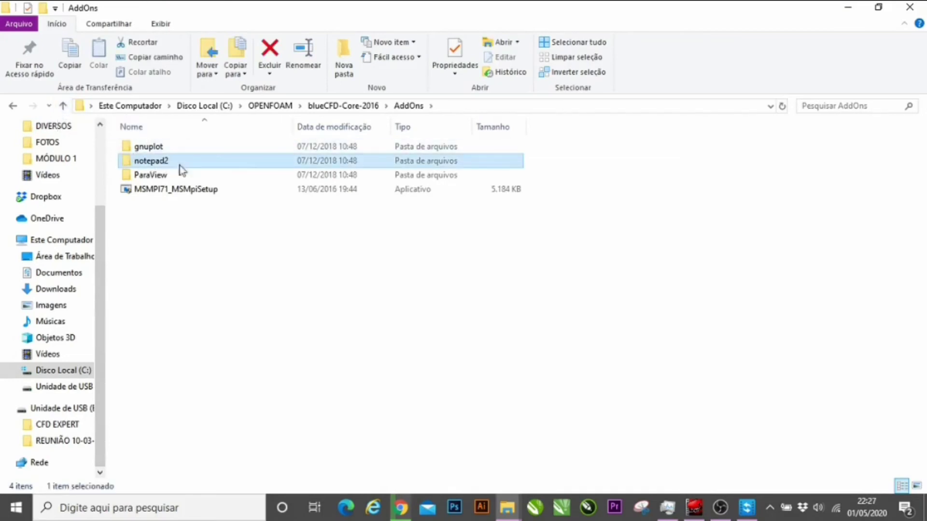
click(148, 176)
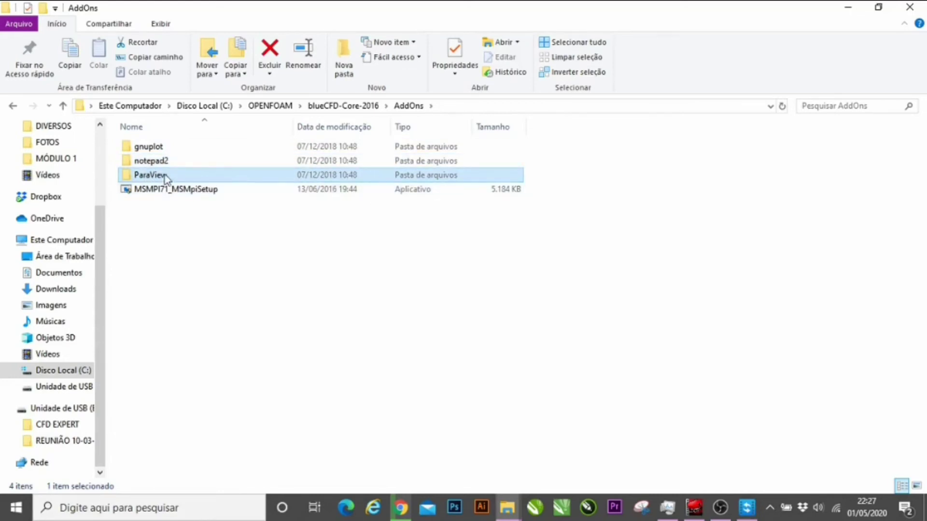
click(64, 106)
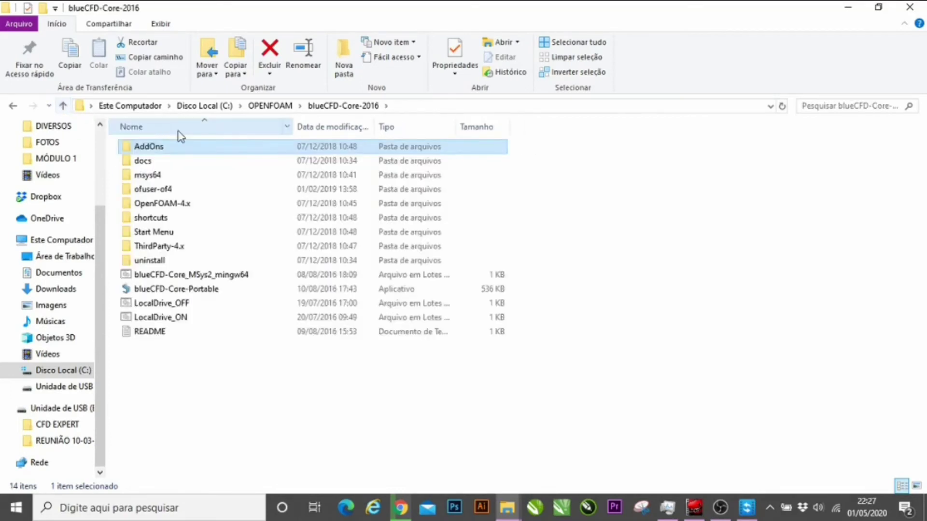
Step: Examine the contents of the docs and ofuser-of4 subfolders of blueCFD-Core-2016
double_click(168, 161)
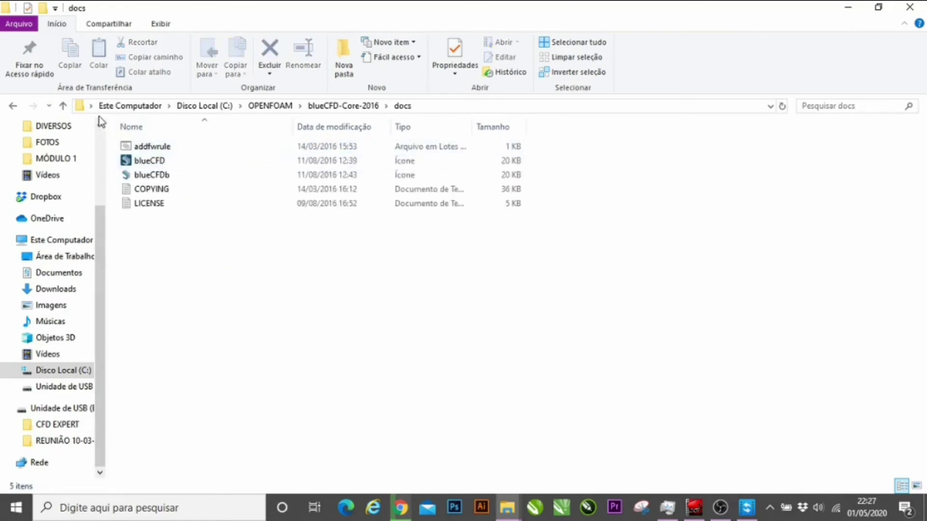
click(63, 105)
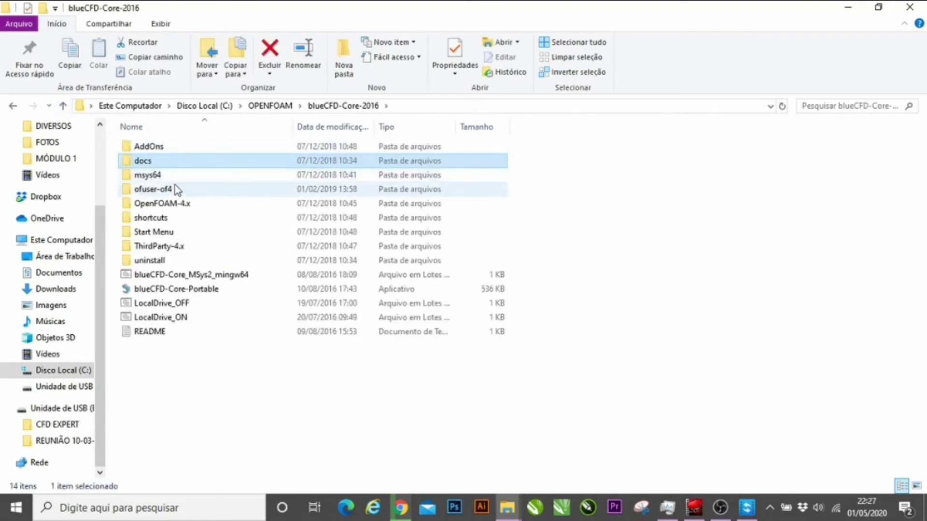
double_click(174, 187)
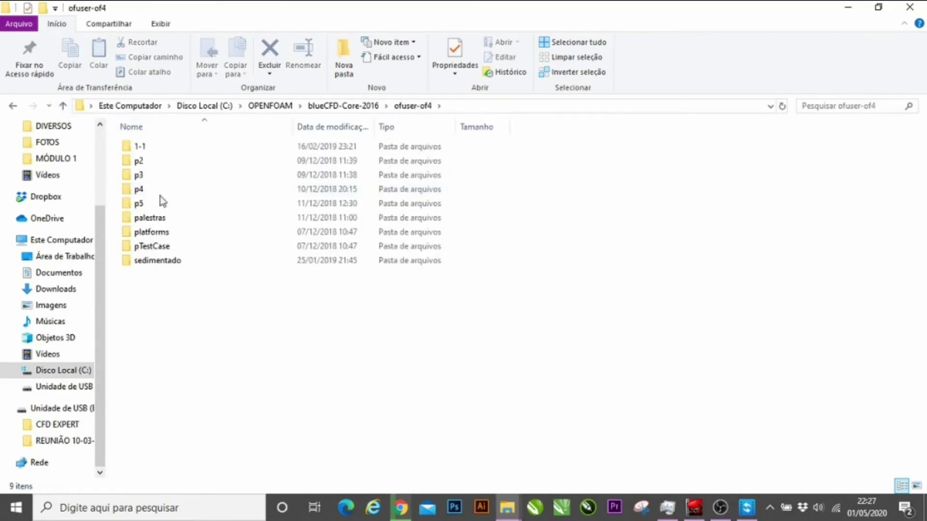
click(62, 106)
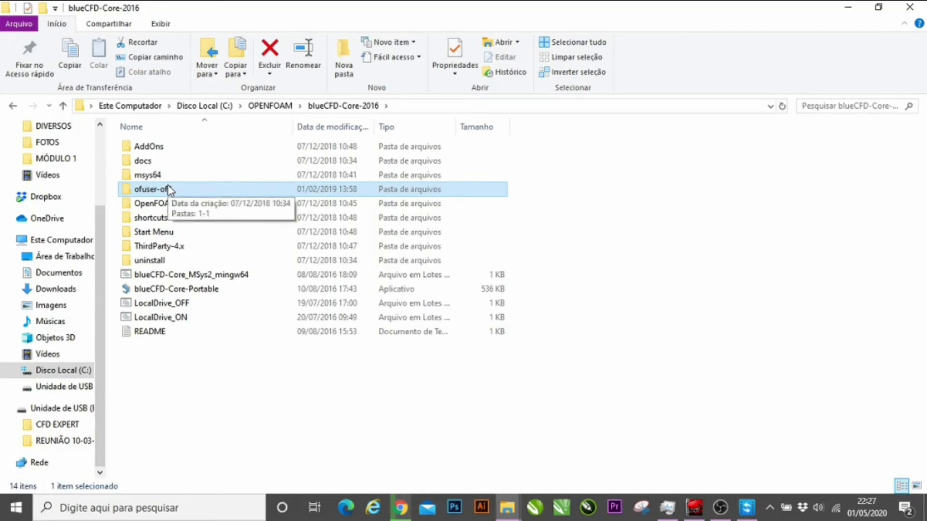
Step: Look up the OpenFOAM user guide PDFs in the Guides folder under OpenFOAM-4.x\doc
double_click(169, 204)
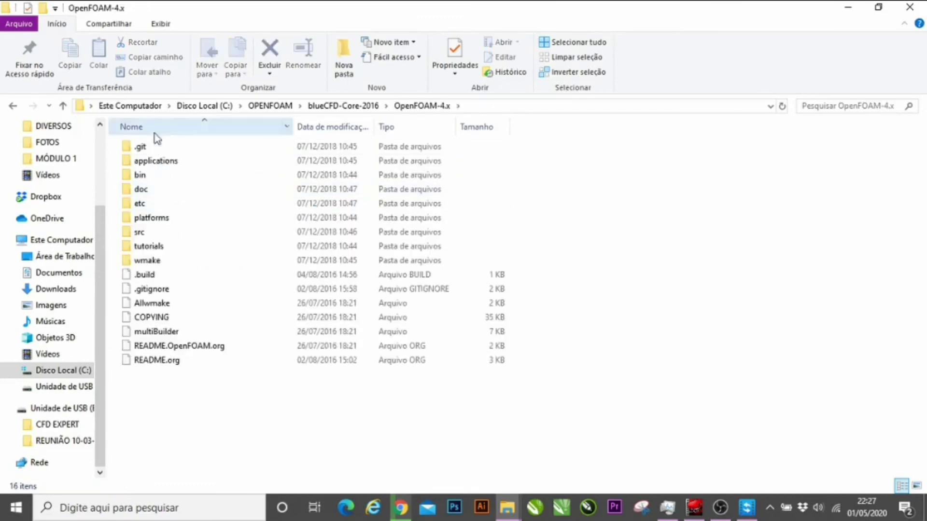
click(167, 189)
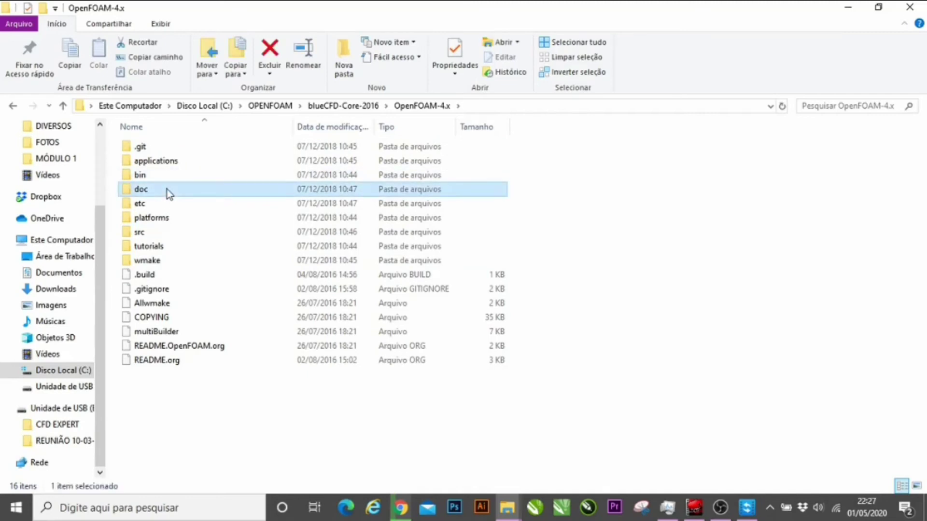
double_click(167, 189)
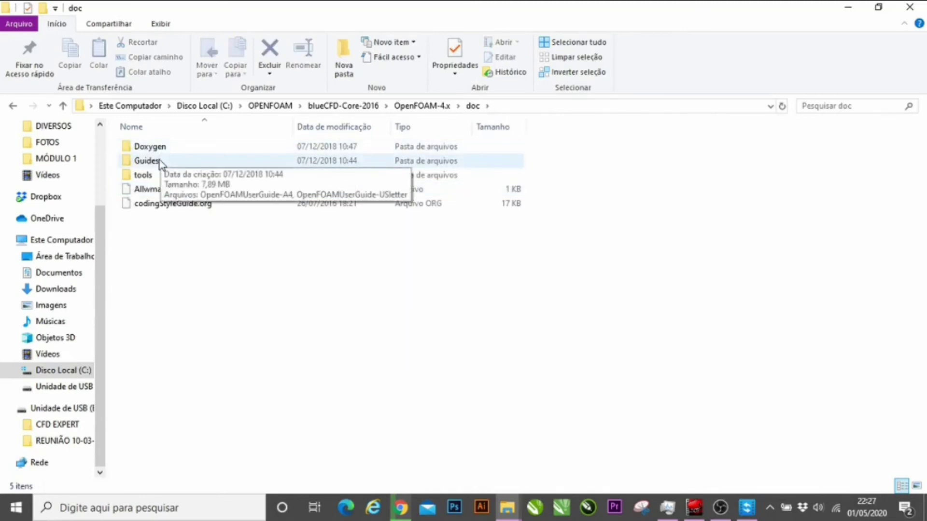
double_click(159, 161)
click(160, 162)
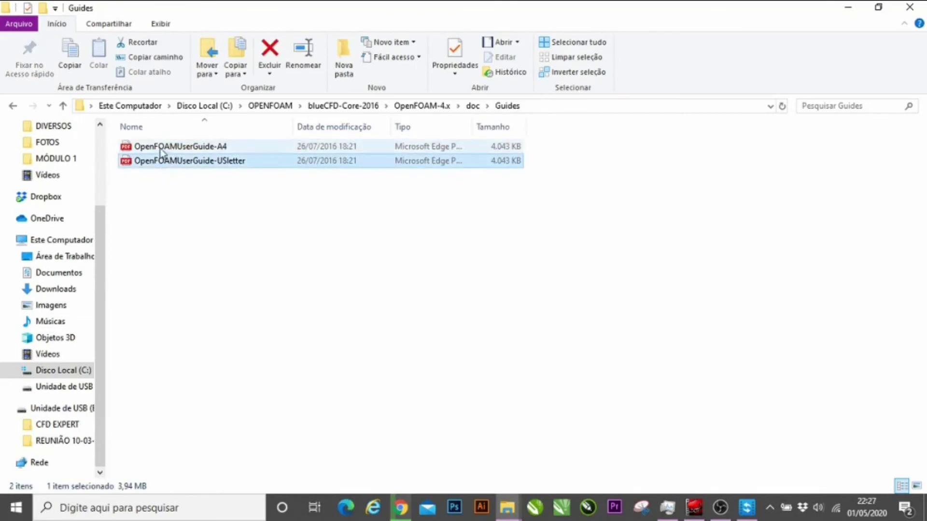
Step: Return from the Guides folder to the top-level OPENFOAM folder
click(64, 107)
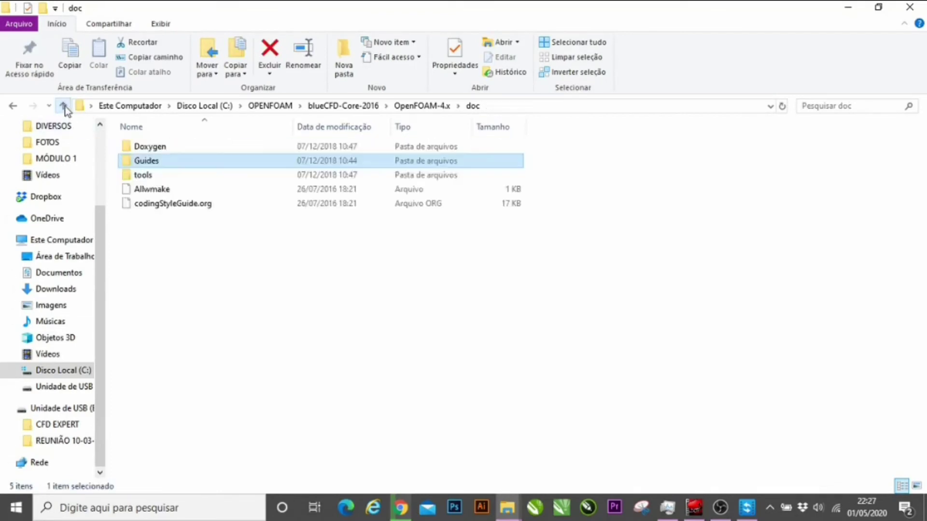
click(63, 106)
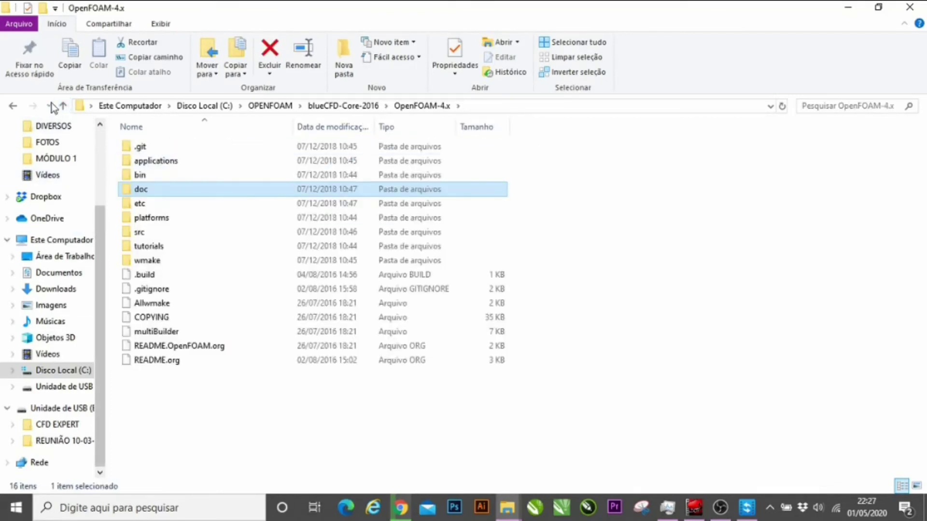
click(63, 106)
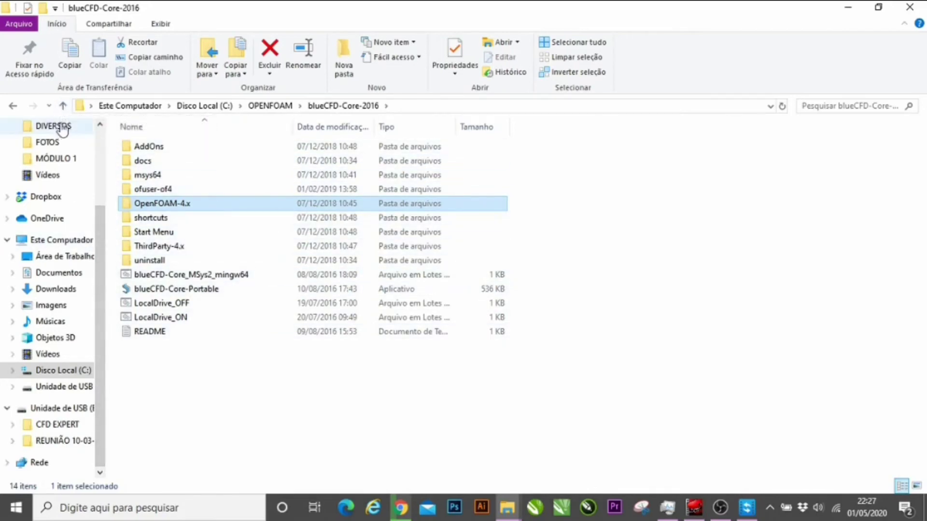
click(63, 105)
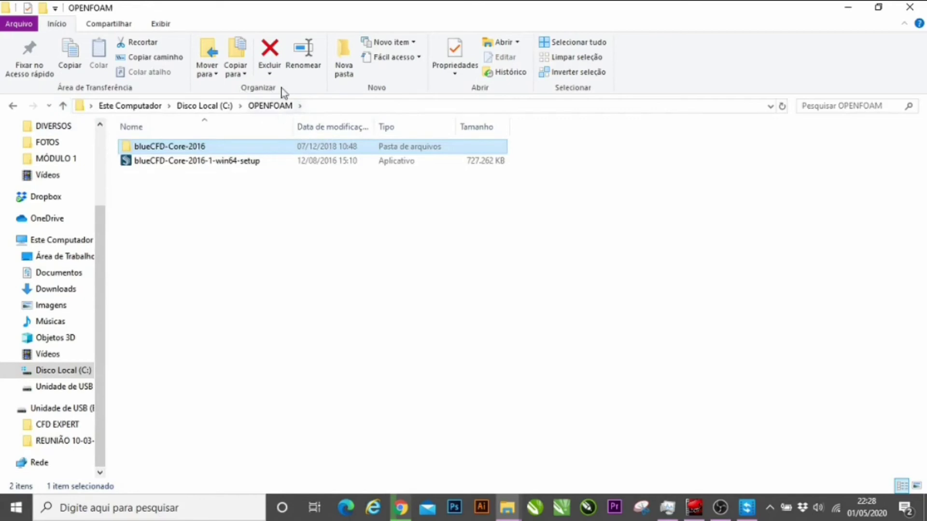